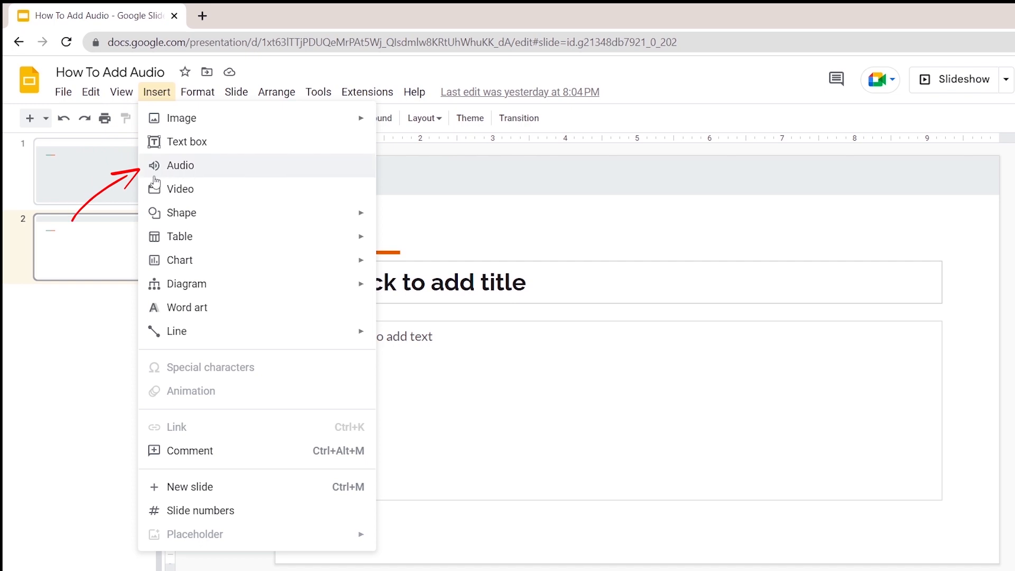
Step: Start inserting audio on slide 2 and, in a new browser tab, upload audio.mp3 from the Downloads folder to Google Drive
left_click(206, 173)
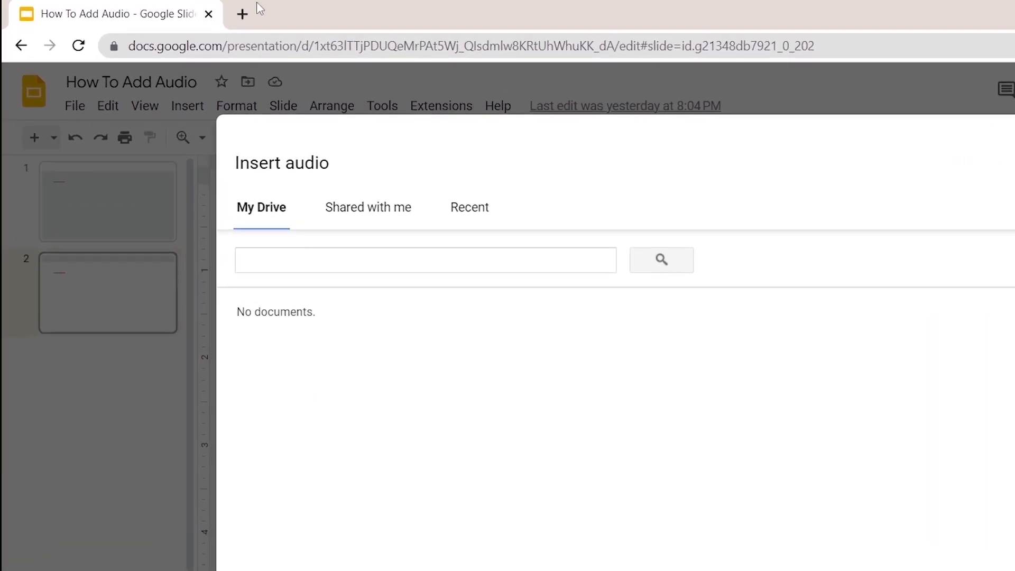
left_click(242, 14)
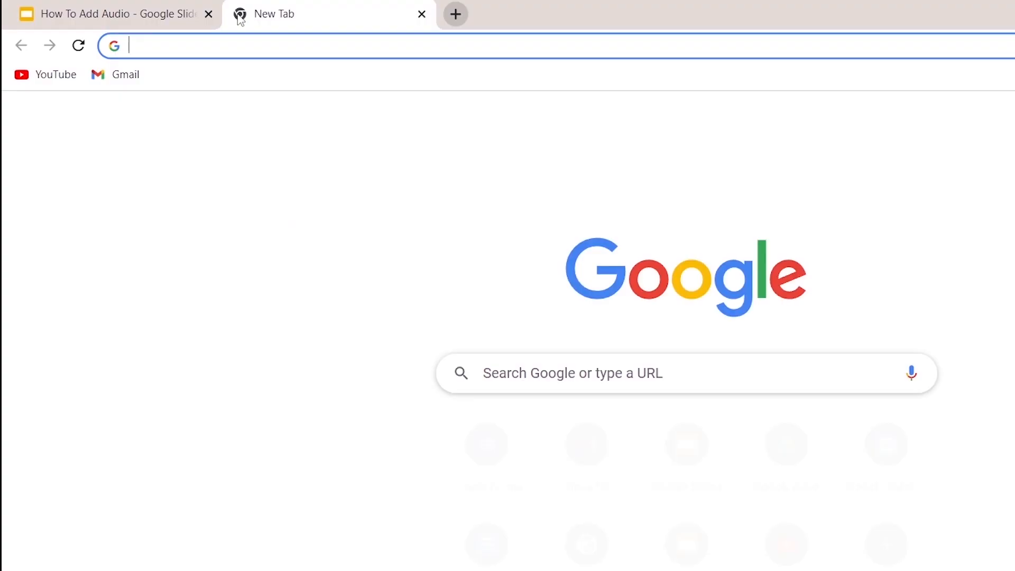
type("google.com/drive/recent")
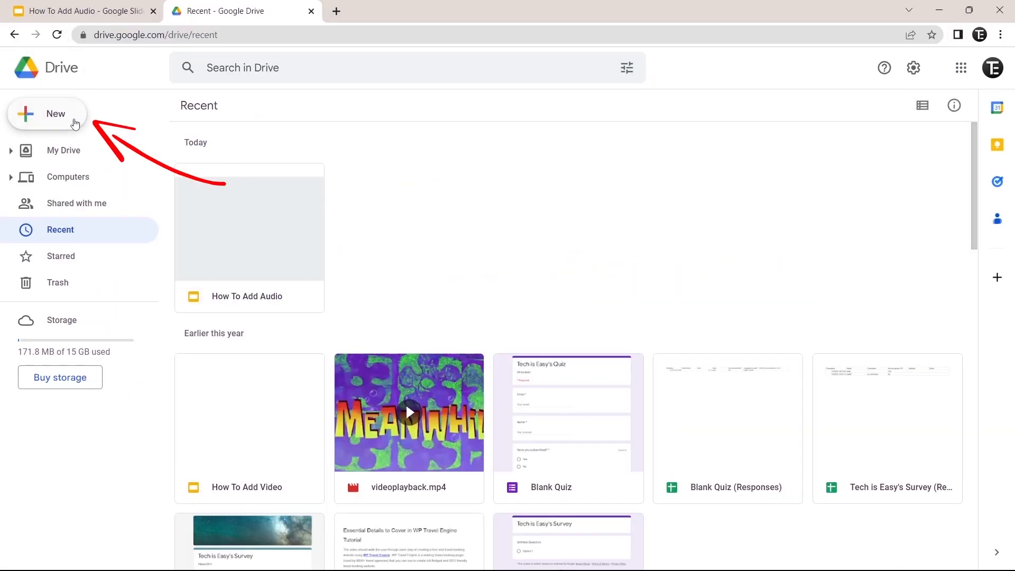
left_click(53, 127)
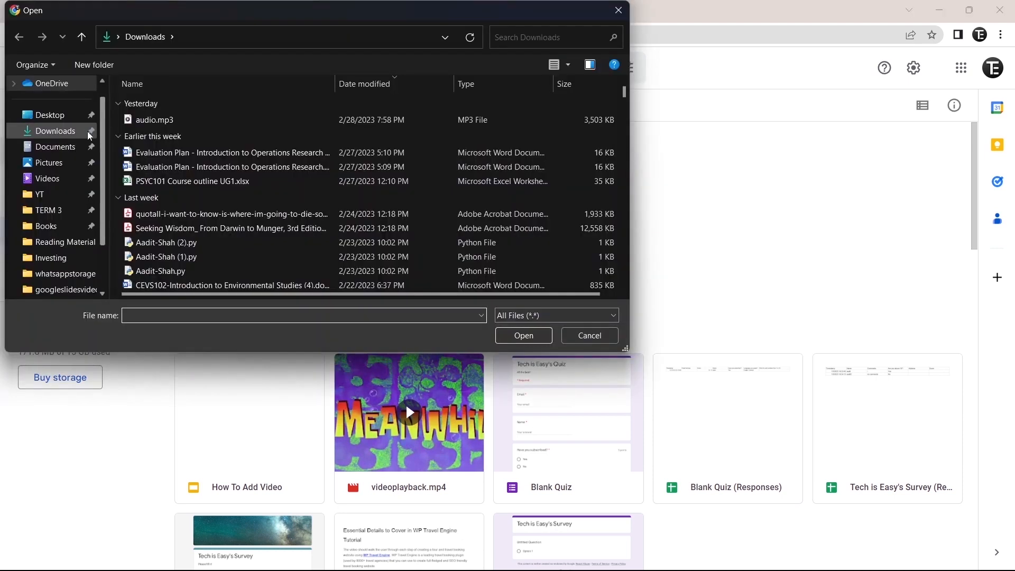
left_click(122, 153)
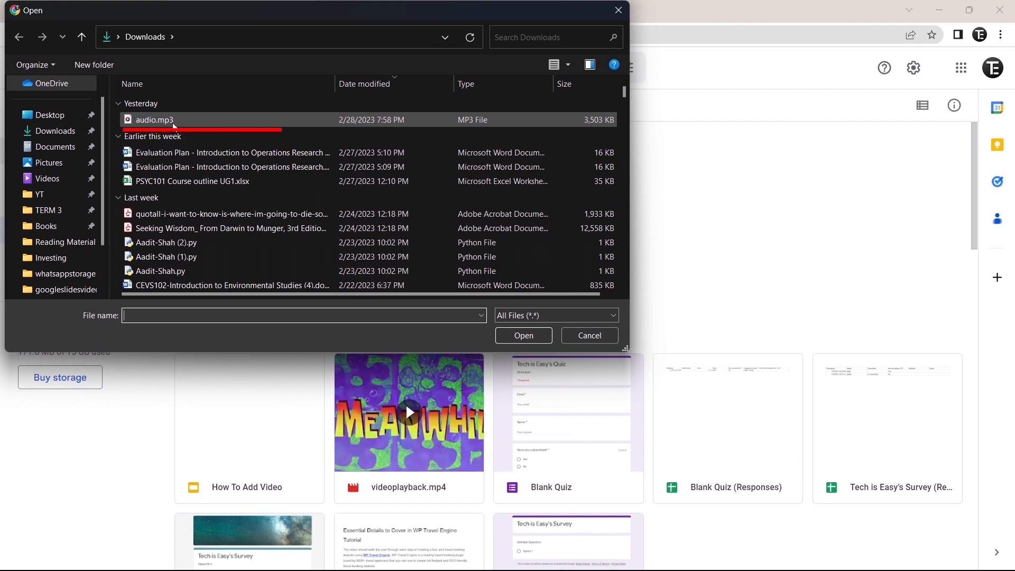
left_click(174, 121)
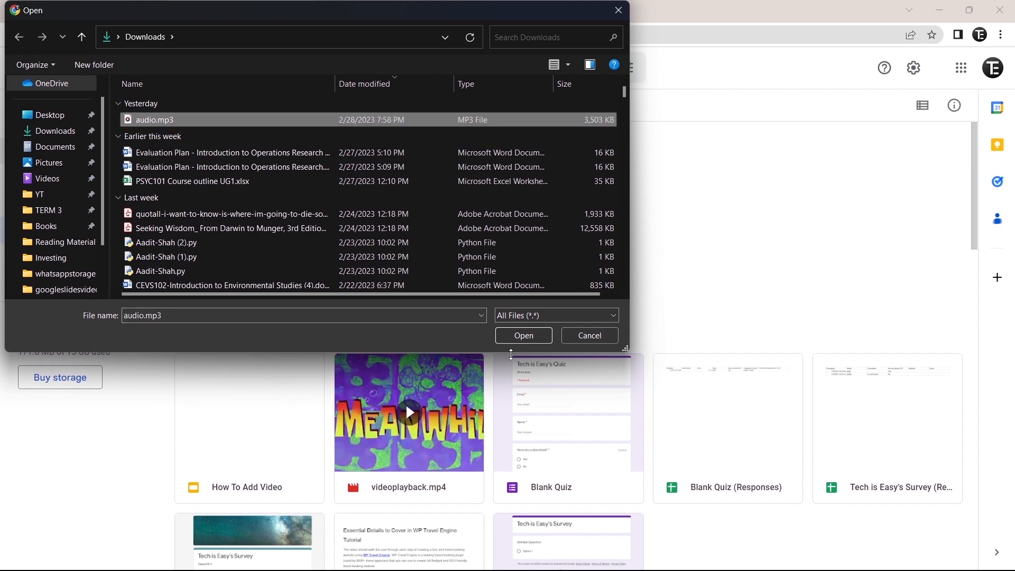
left_click(516, 336)
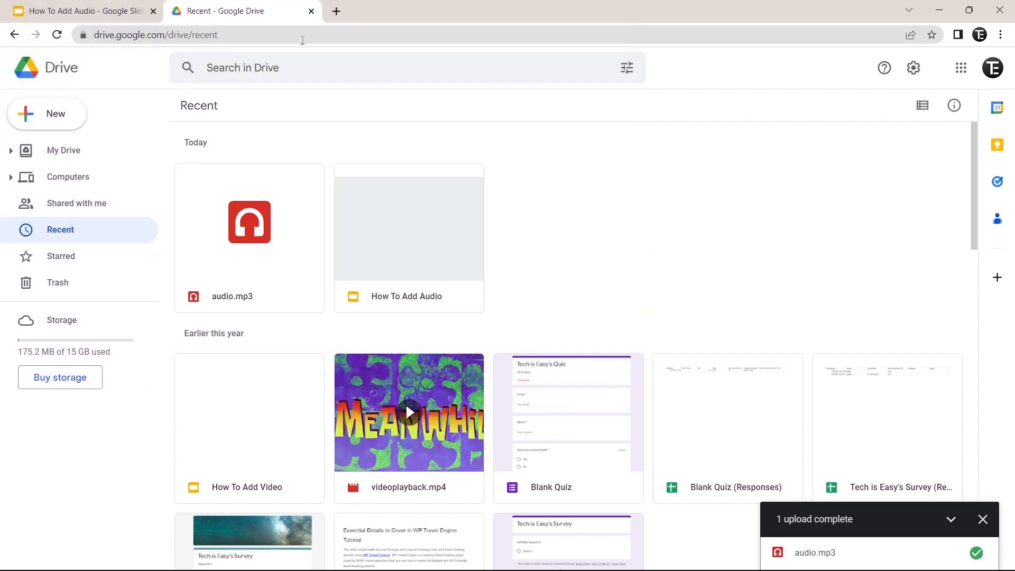
Step: Close the Google Drive tab and insert audio.mp3 from My Drive into slide 2 of the presentation
left_click(311, 11)
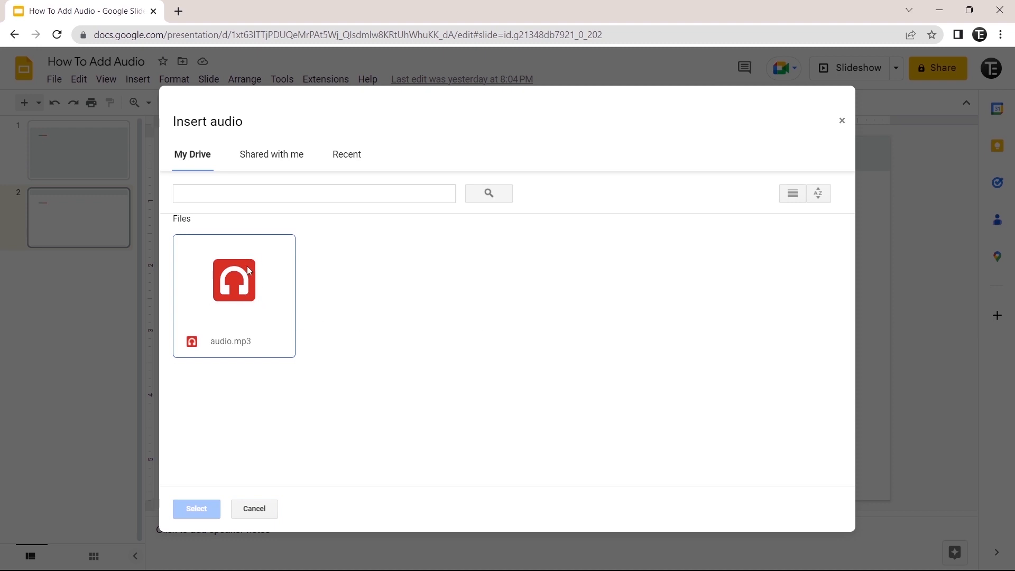
left_click(246, 304)
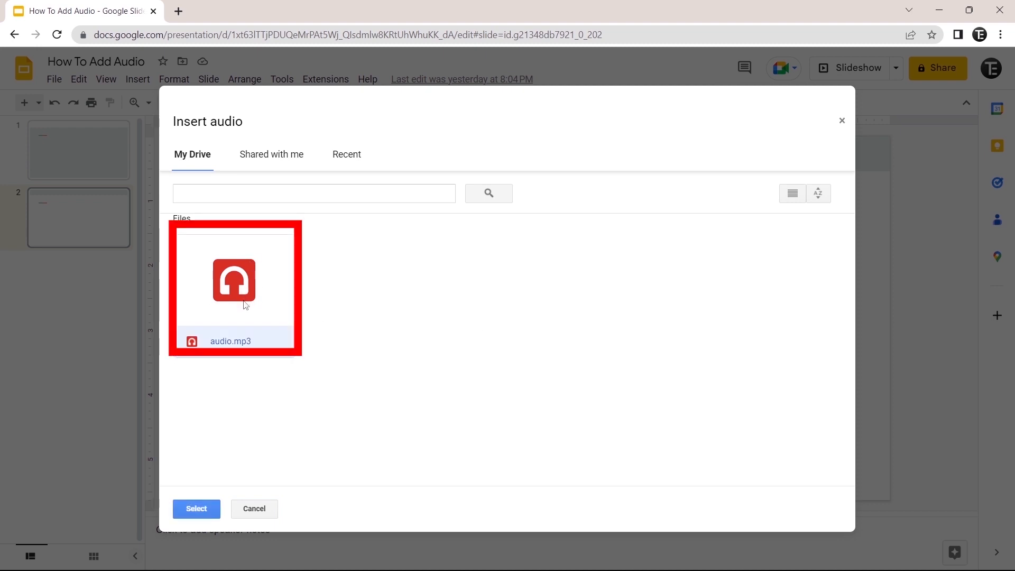
left_click(192, 508)
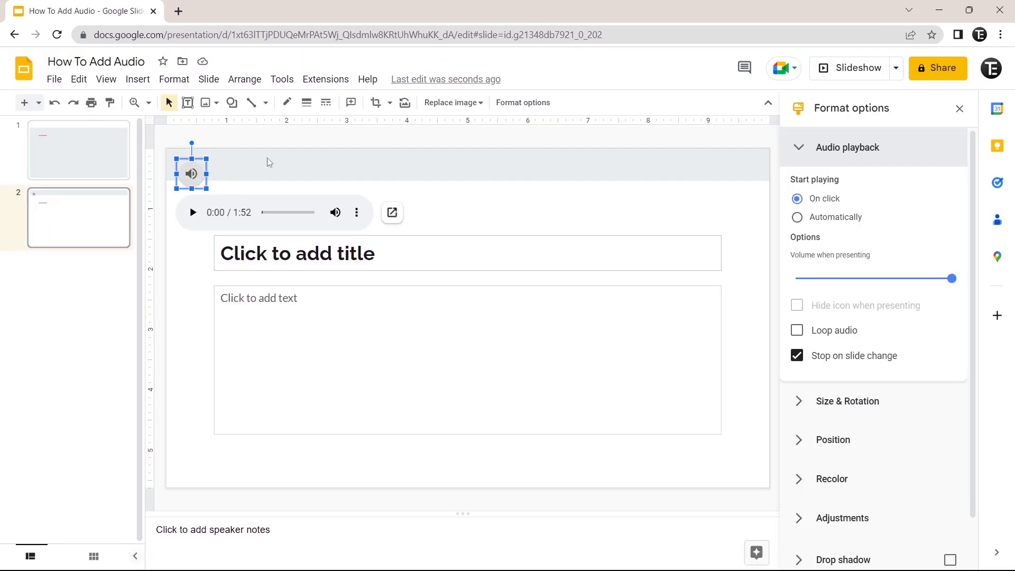
Step: Preview the inserted audio and place its icon, slightly enlarged, in the slide's lower-right corner
left_click(192, 212)
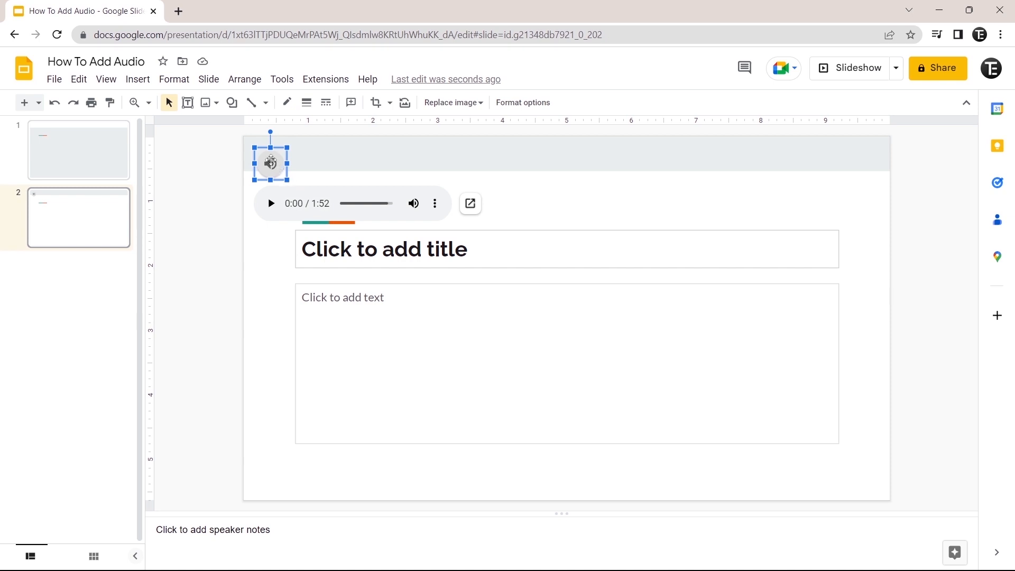
left_click_drag(270, 164, 817, 429)
left_click(886, 444)
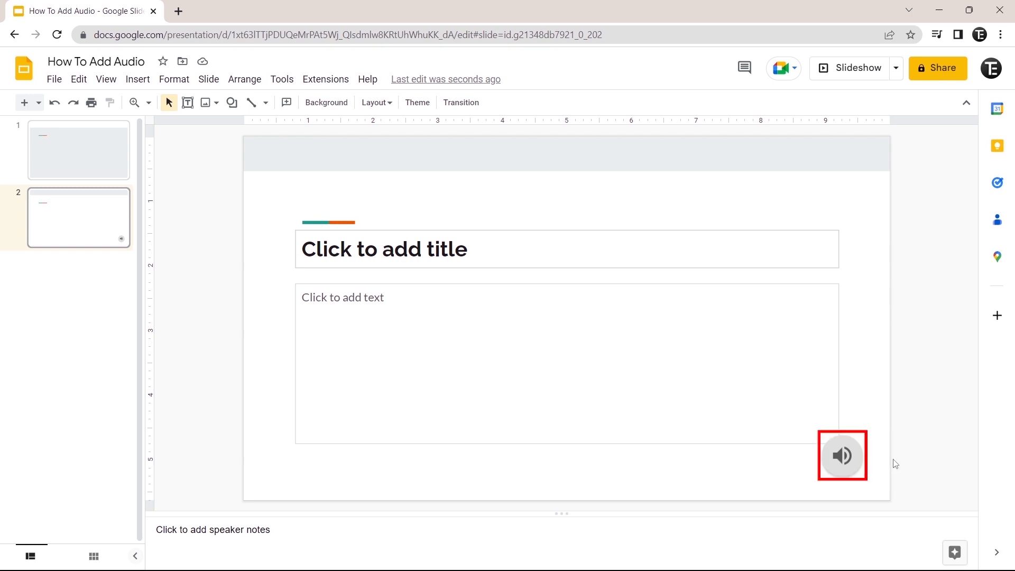
Step: Set the audio to start automatically at slightly over half presenting volume, with its icon hidden when presenting
left_click(841, 451)
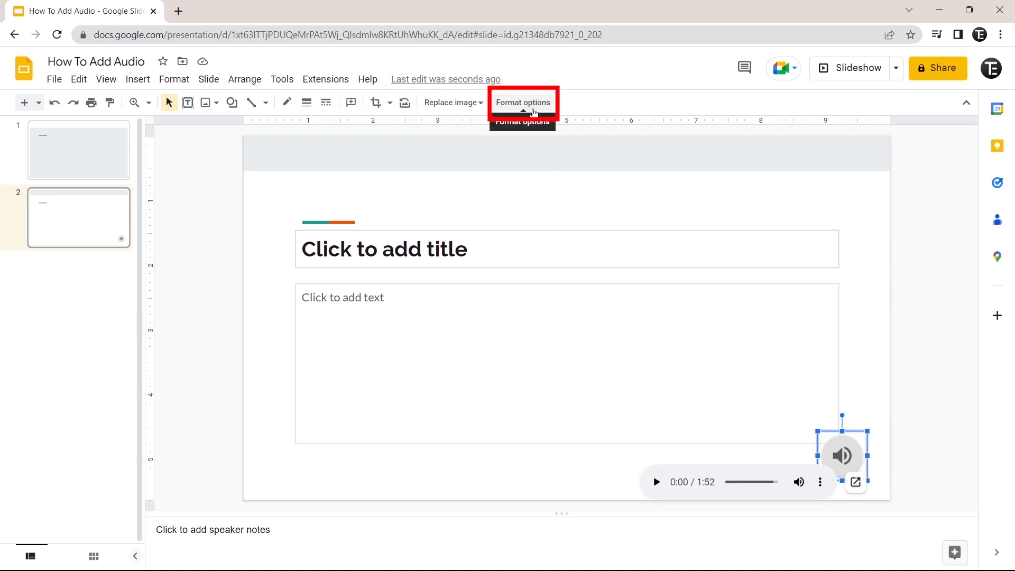
left_click(523, 103)
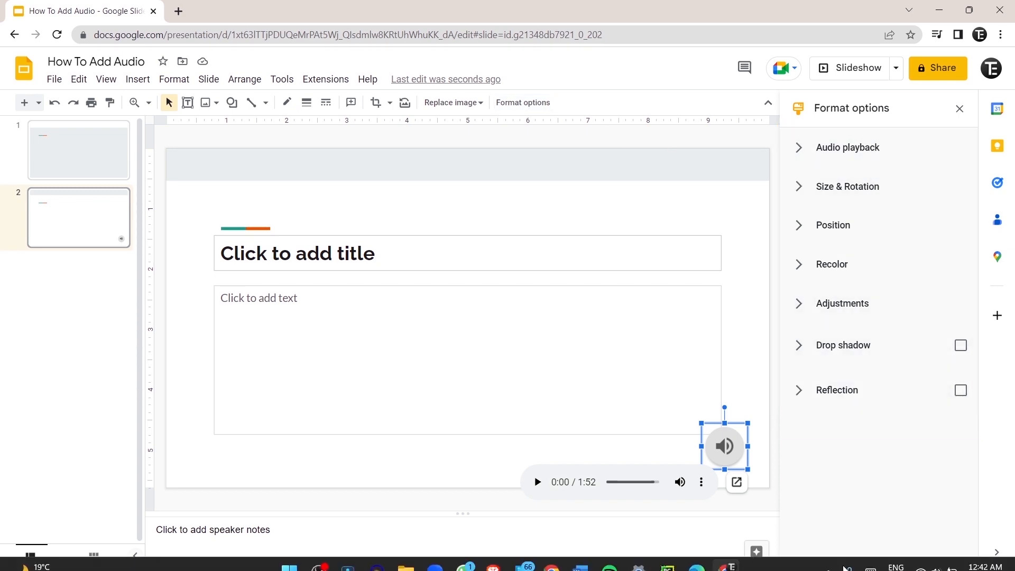
left_click(807, 157)
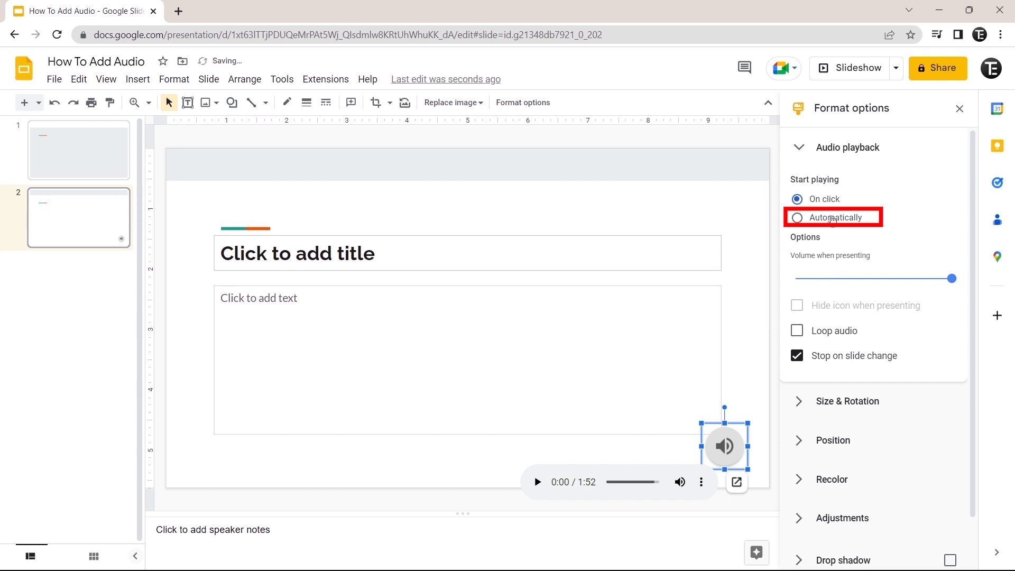
left_click(821, 222)
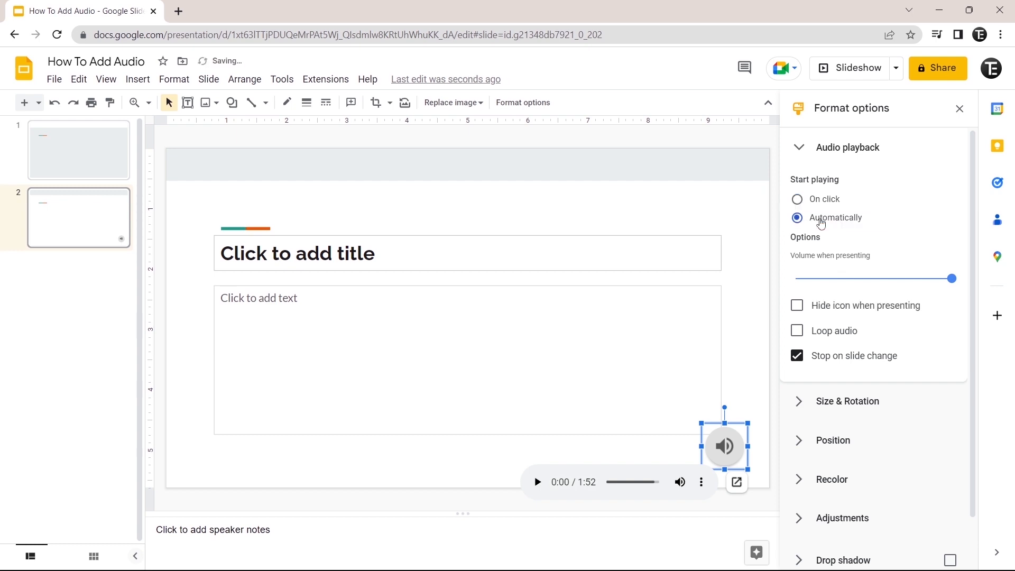
mouse_move(955, 281)
left_mouse_down()
mouse_move(864, 280)
mouse_move(916, 280)
mouse_move(882, 285)
left_mouse_up()
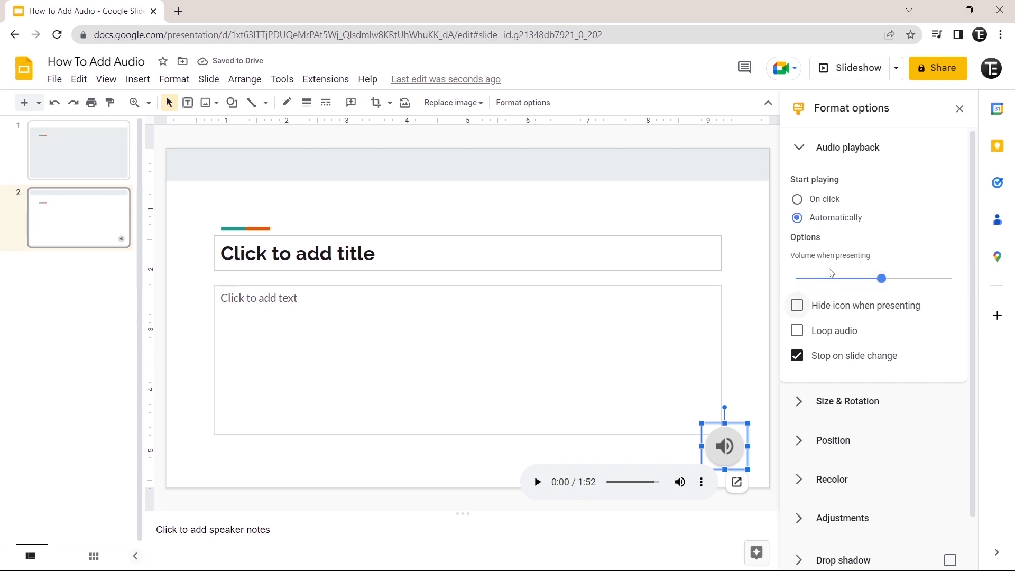
left_click(800, 308)
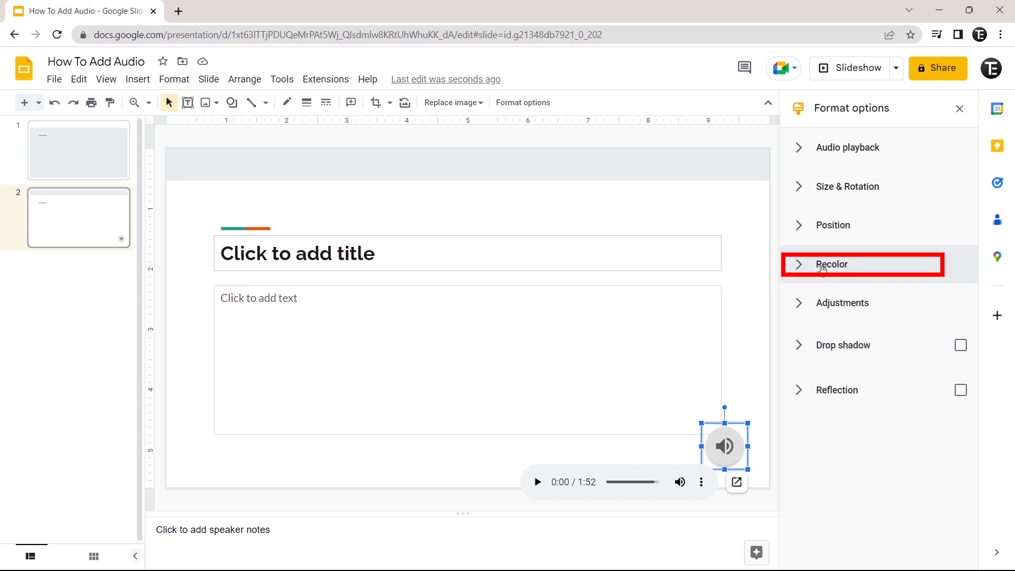
Step: Recolor the audio icon with the Dark 5 preset
left_click(850, 265)
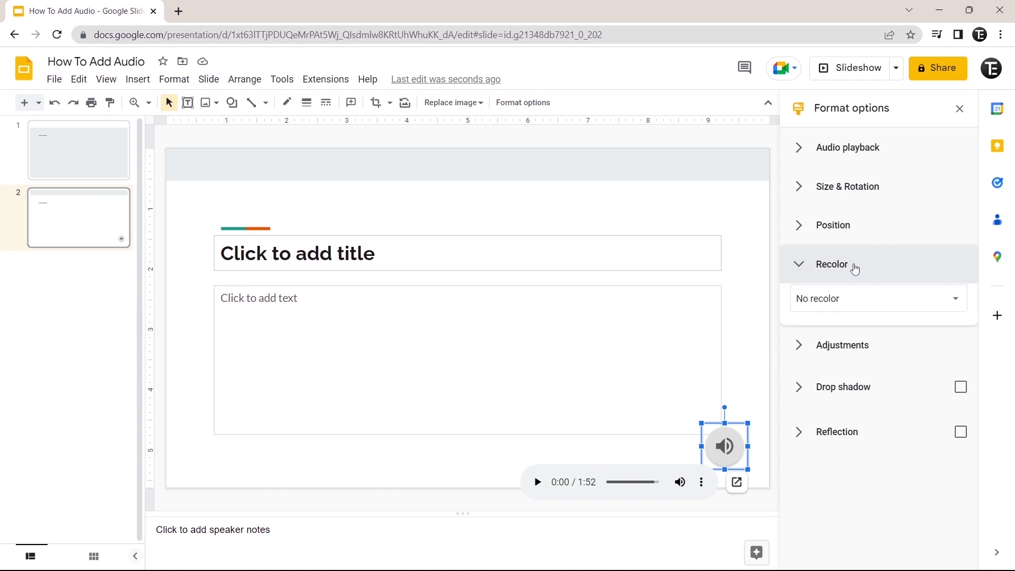
left_click(895, 301)
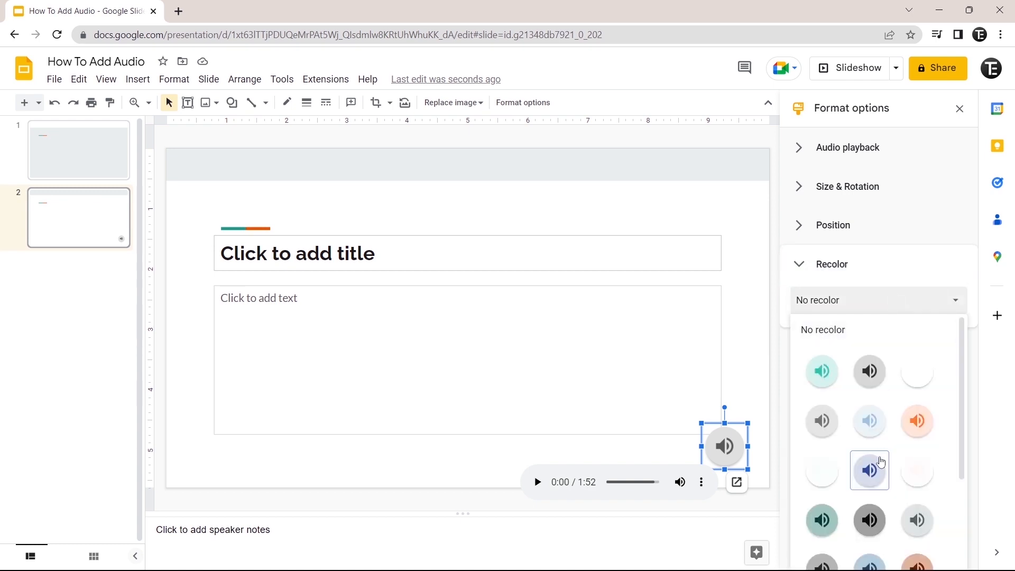
scroll(881, 462, "down", 2)
scroll(881, 462, "up", 2)
scroll(881, 462, "down", 2)
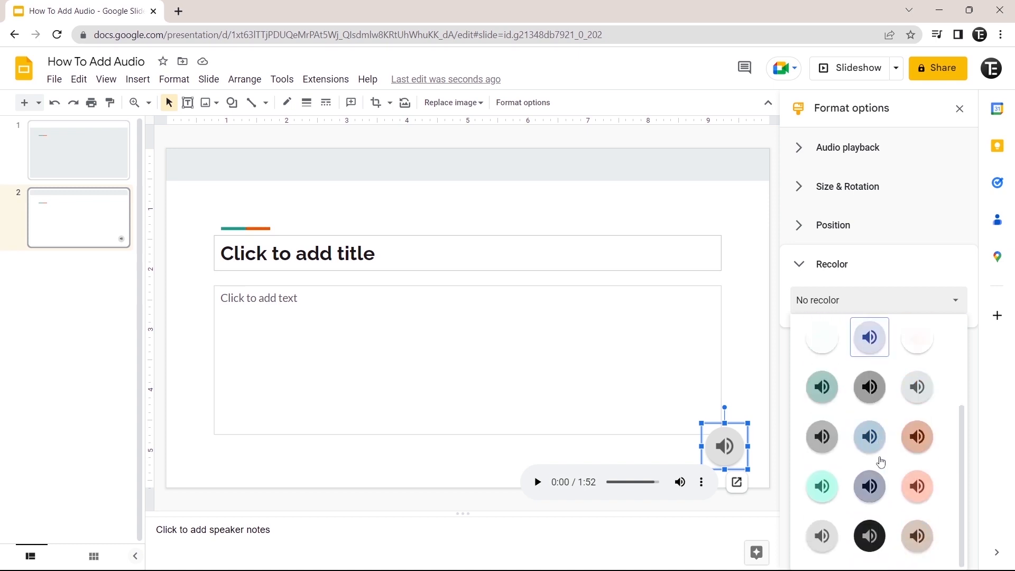
left_click(916, 493)
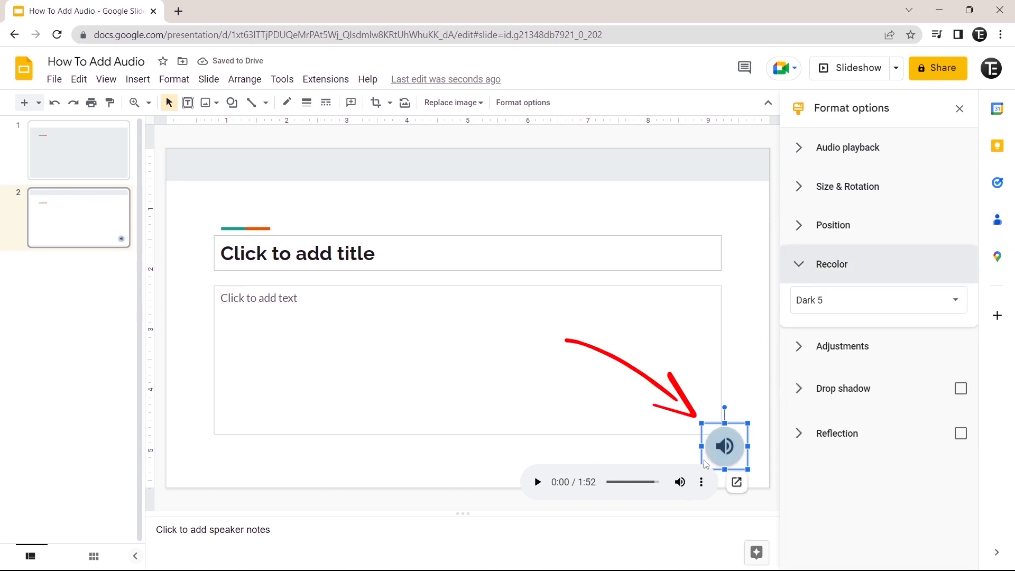
Step: Set the audio icon's transparency adjustment to about one third
left_click(799, 265)
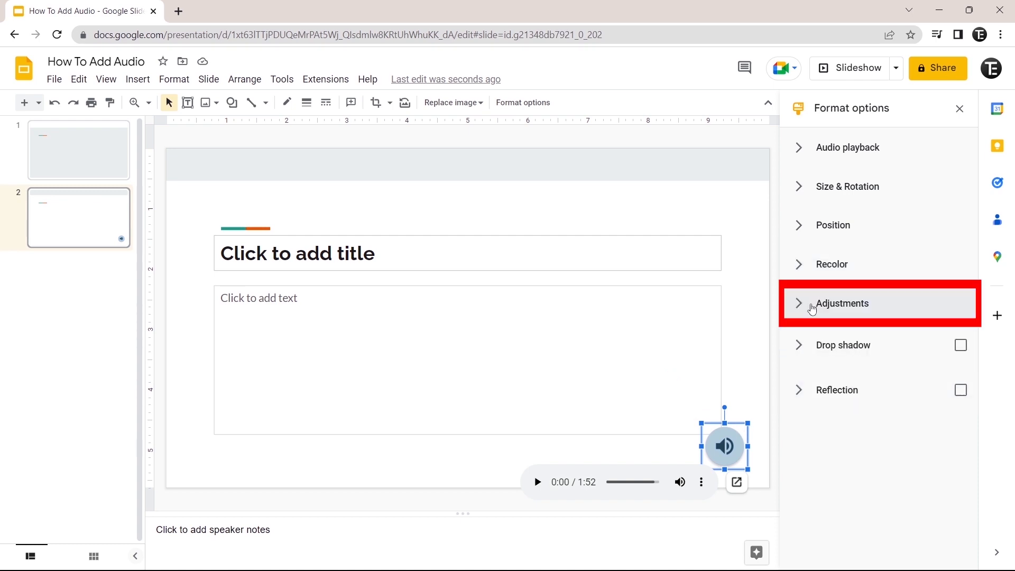
left_click(817, 309)
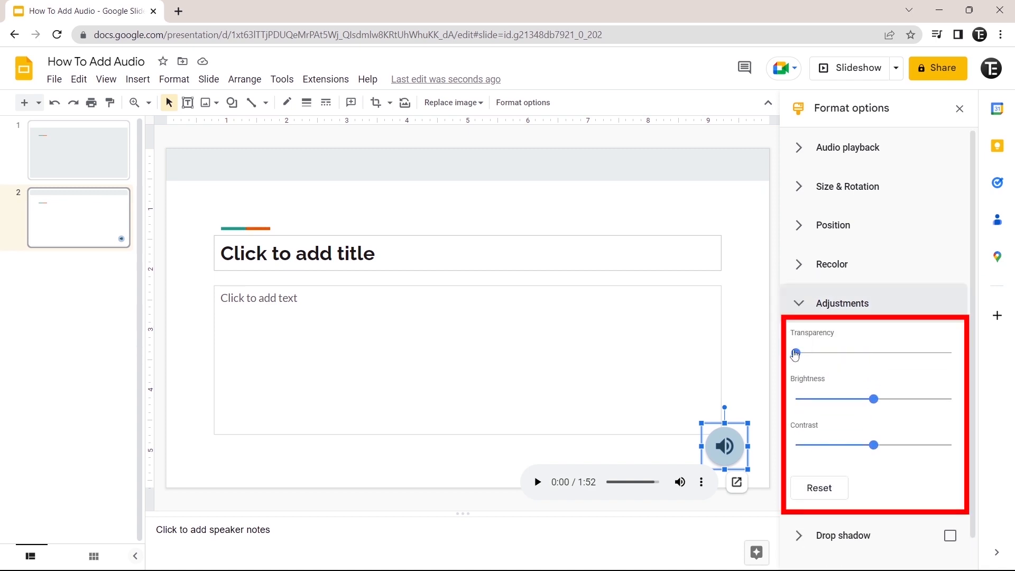
left_click_drag(797, 353, 849, 352)
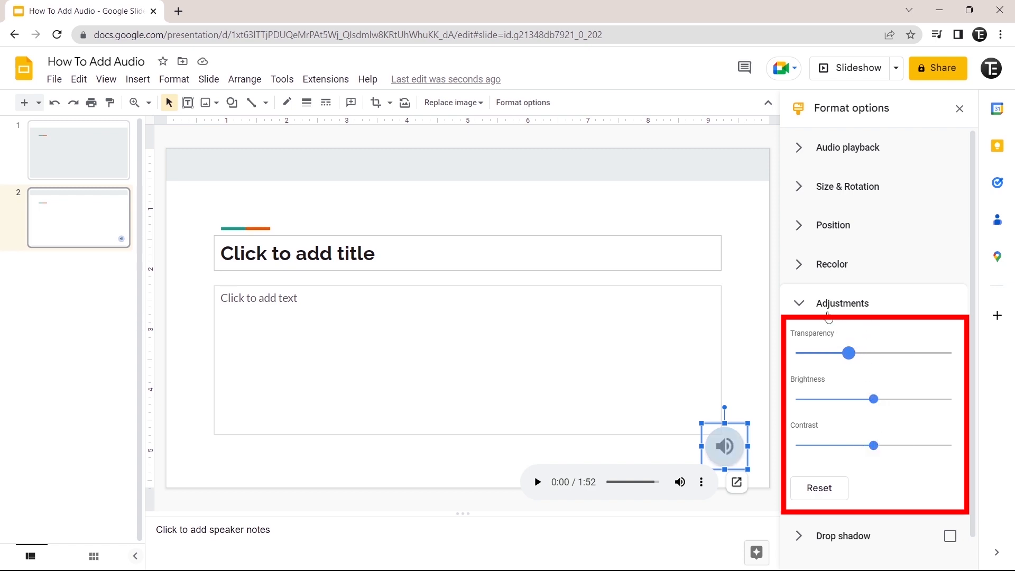
left_click(799, 306)
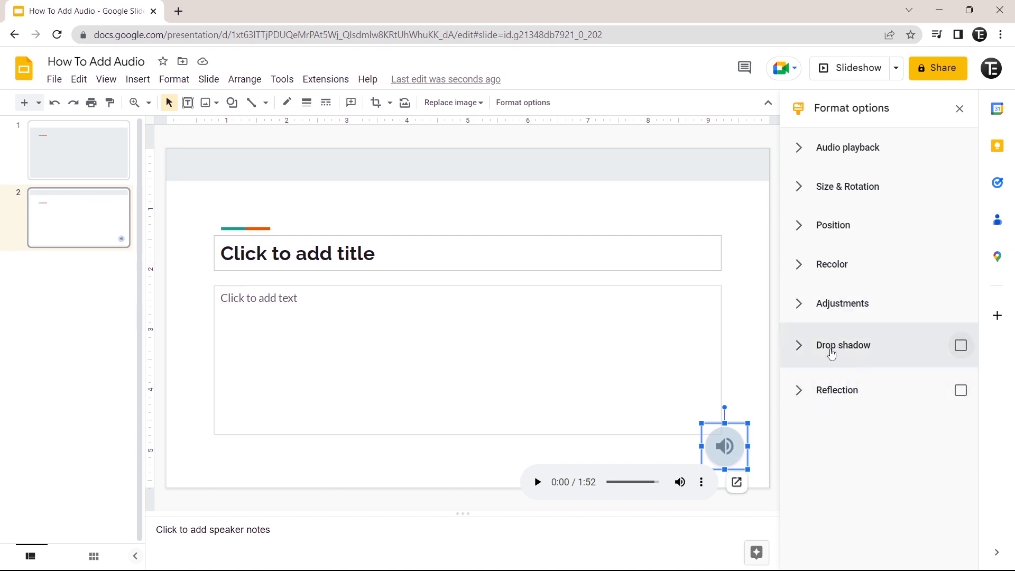
Step: Add a drop shadow to the audio icon, keeping the default shadow settings
left_click(961, 345)
left_click(919, 353)
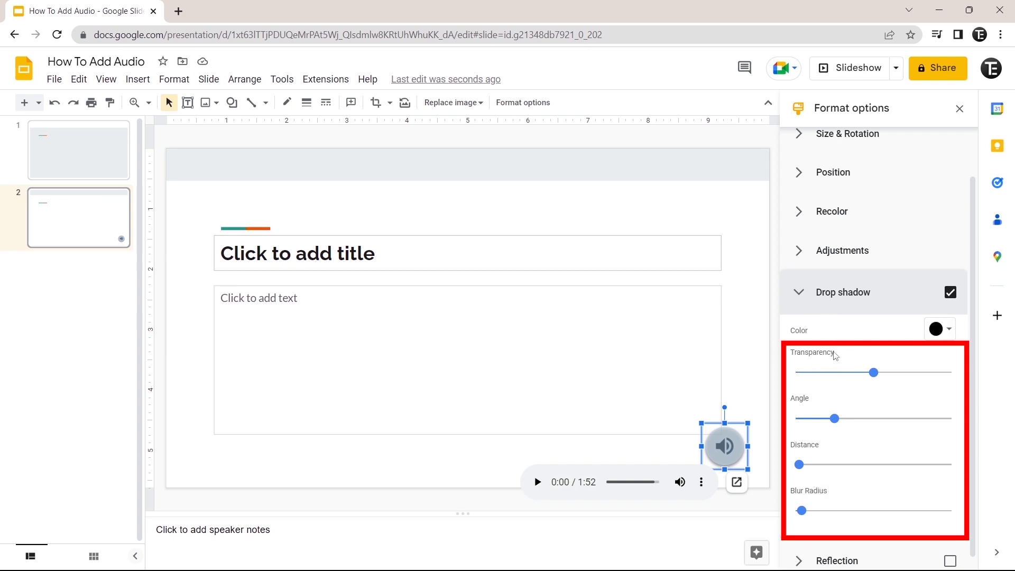
left_click(815, 292)
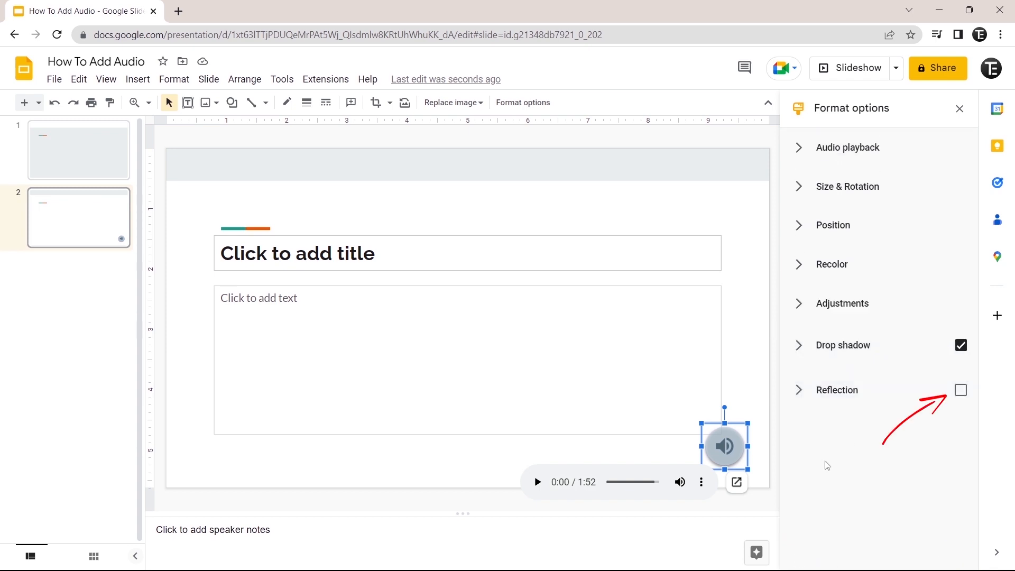
Step: Add a reflection to the audio icon with the default settings and close the format options
left_click(961, 392)
left_click(826, 390)
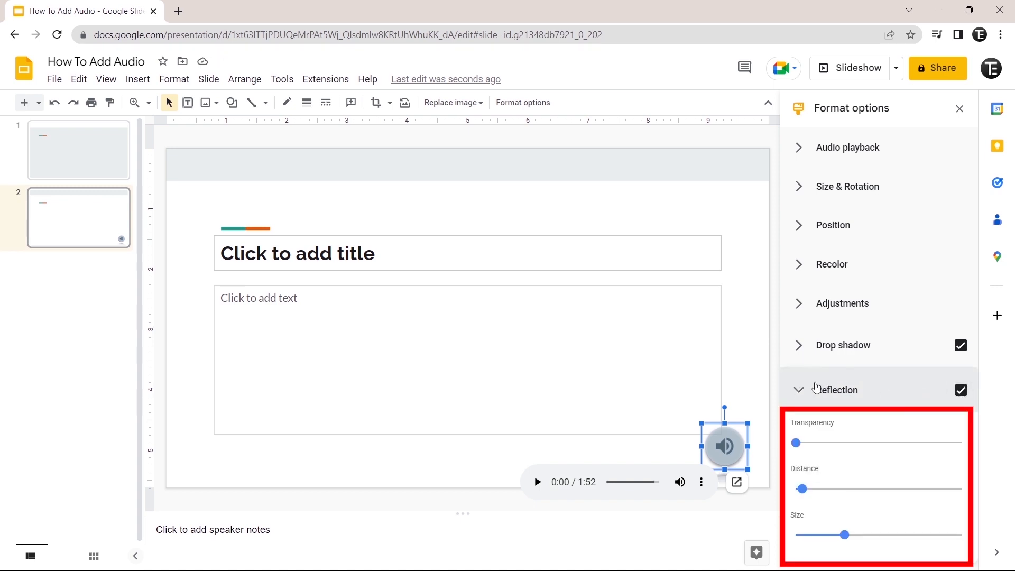
left_click(798, 390)
left_click(959, 108)
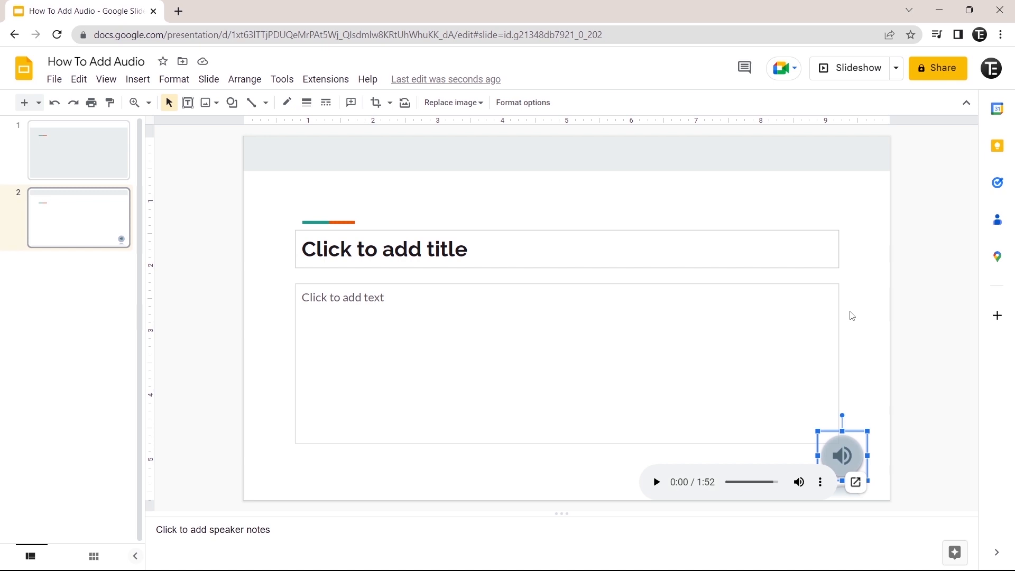
Step: Present slide 2 as a slideshow to check the audio playback, and return to editing
key("ctrl+F5")
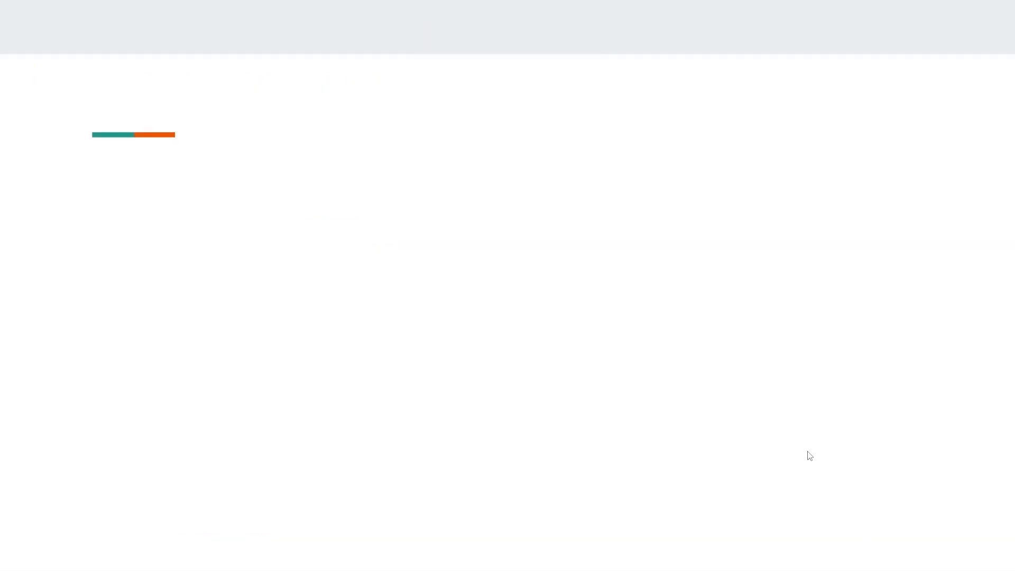
key("Escape")
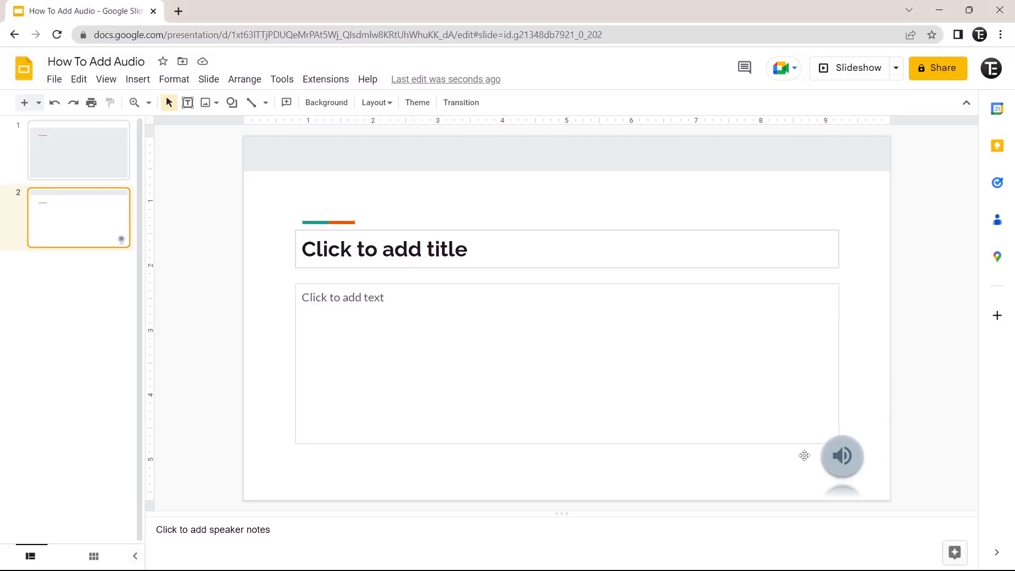
mouse_move(838, 461)
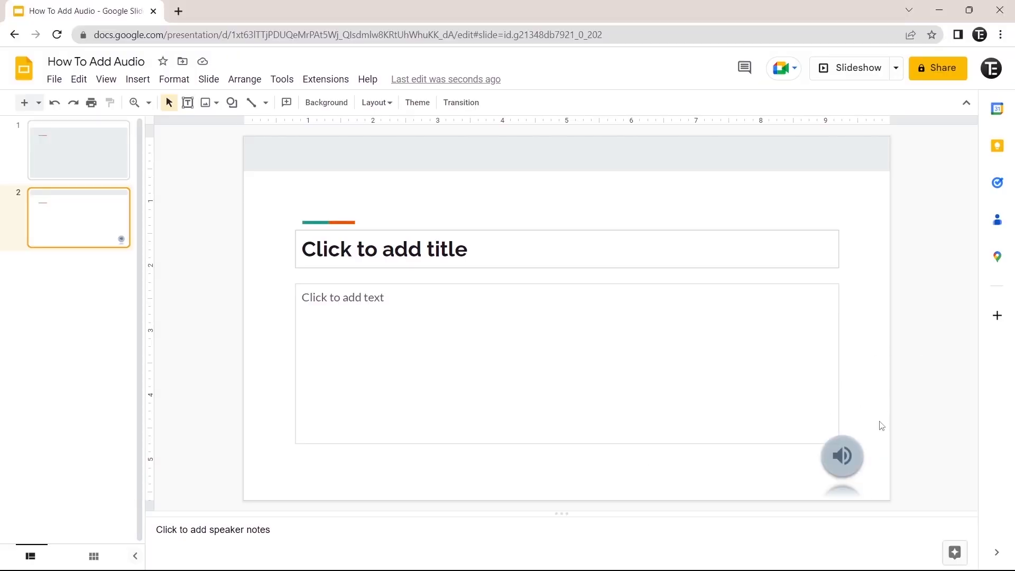